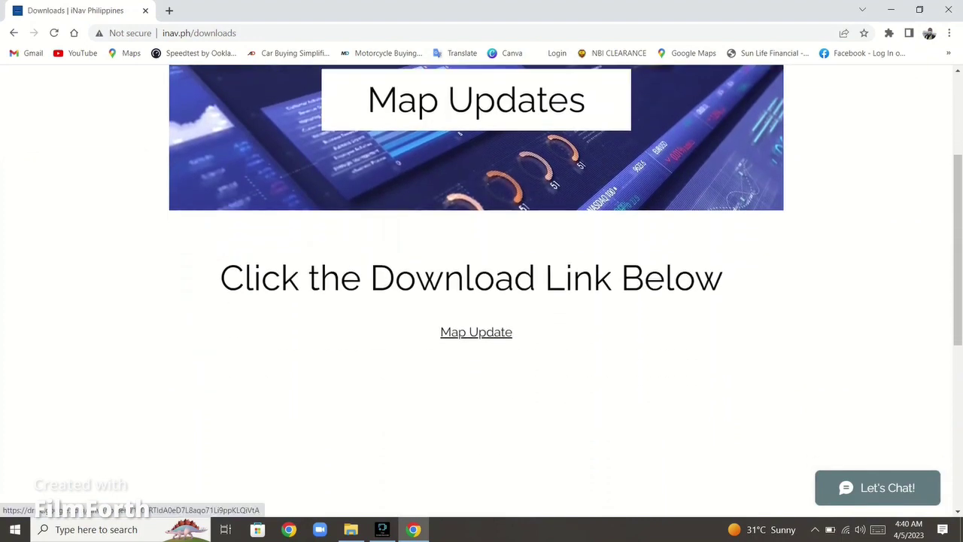
# Follow the Map Update download link and open the SUZUKI folder inside Map Updates.
pyautogui.click(477, 332)
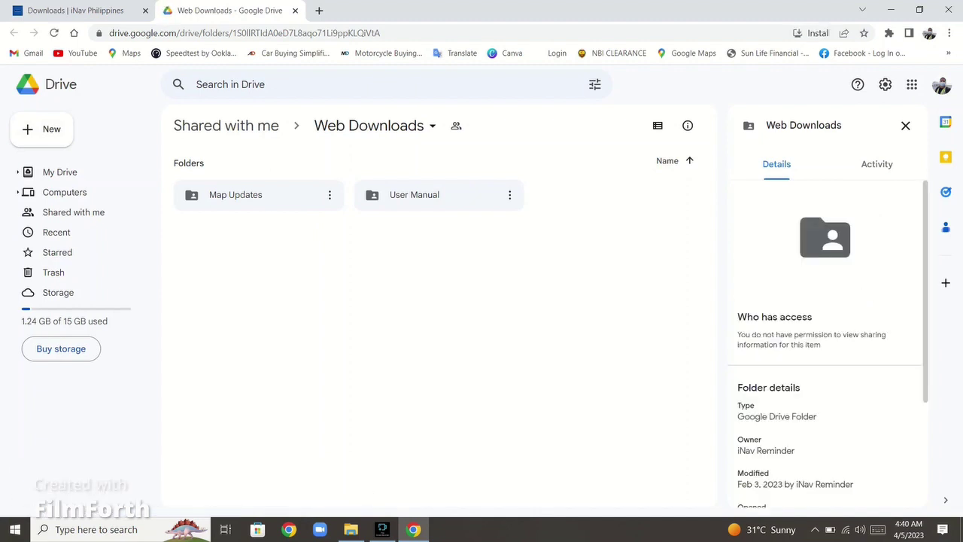
pyautogui.click(248, 195)
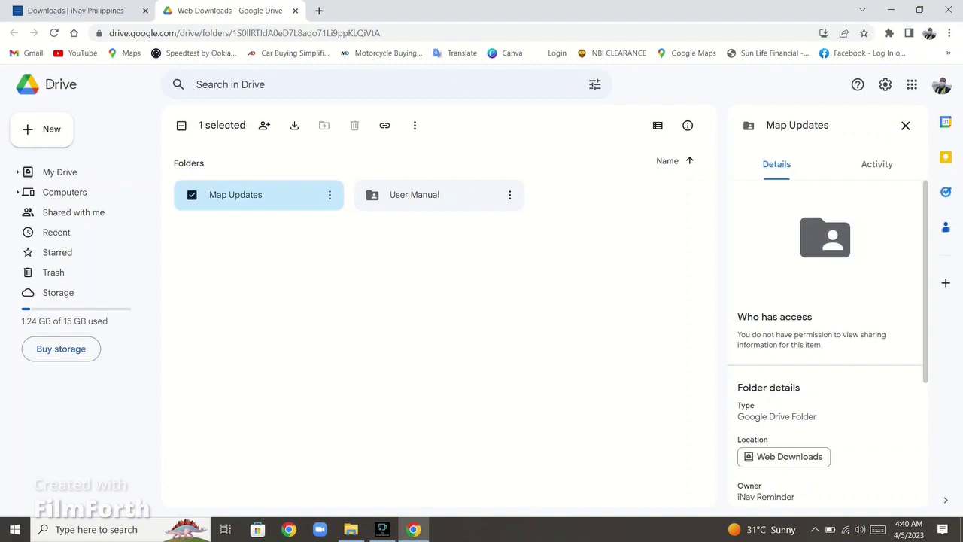
pyautogui.doubleClick(249, 195)
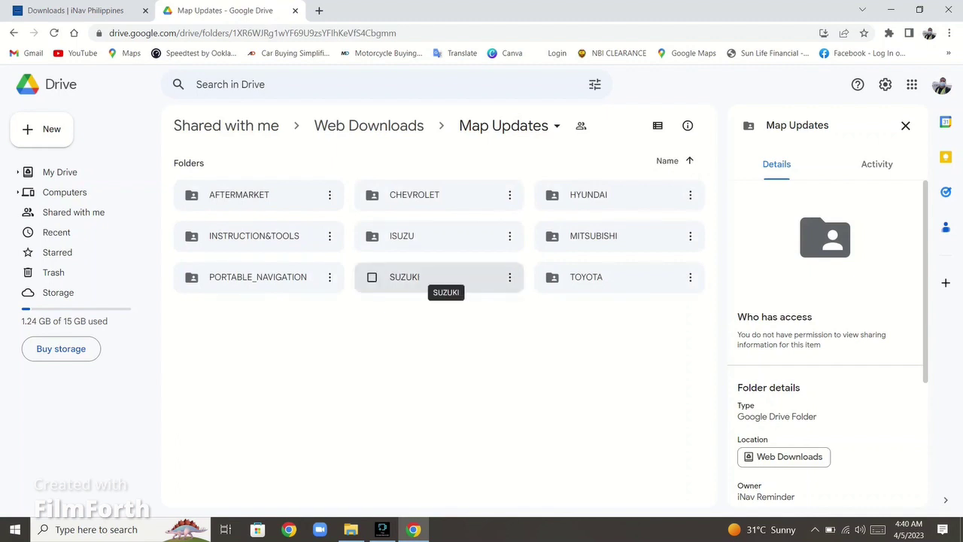
pyautogui.doubleClick(440, 277)
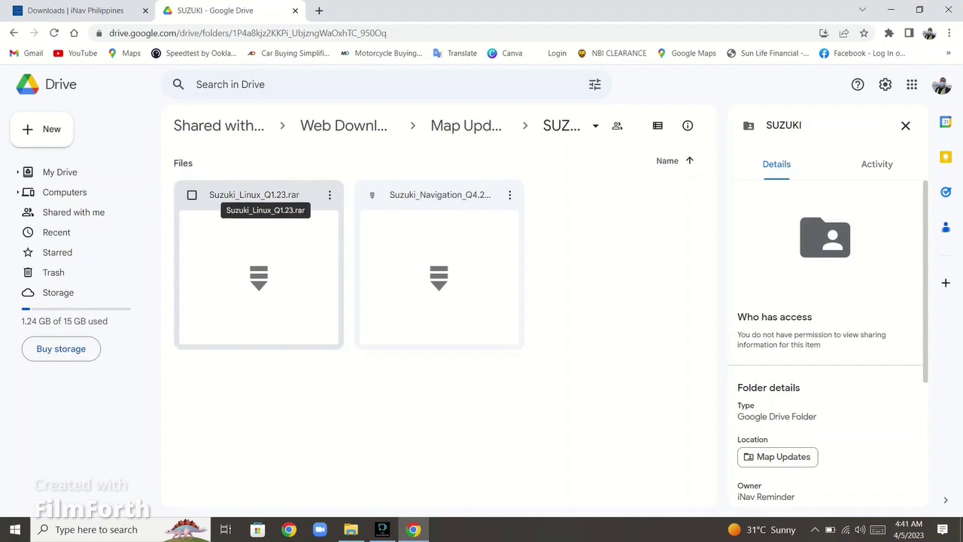
# Download Suzuki_Linux_Q1.23.rar from the SUZUKI folder despite the virus scan warning.
pyautogui.doubleClick(256, 197)
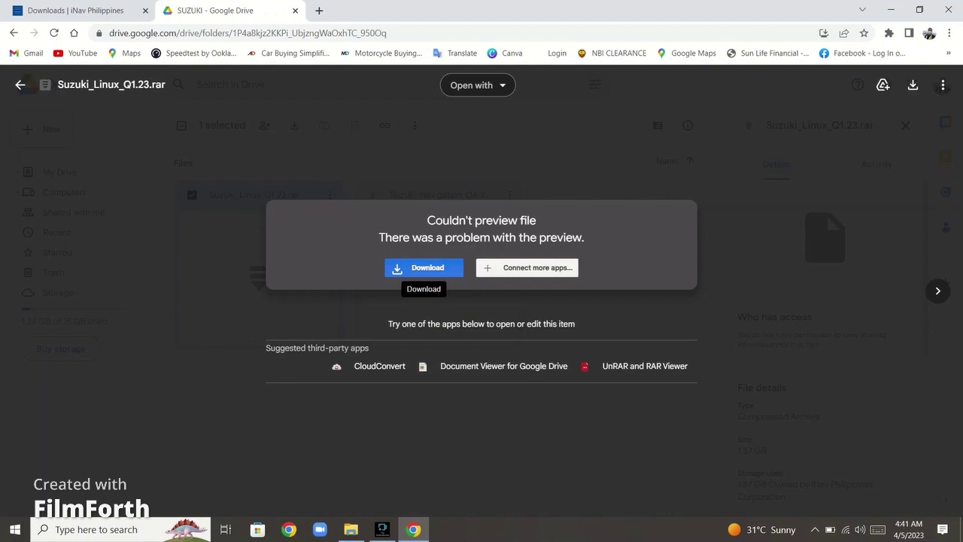
pyautogui.click(424, 268)
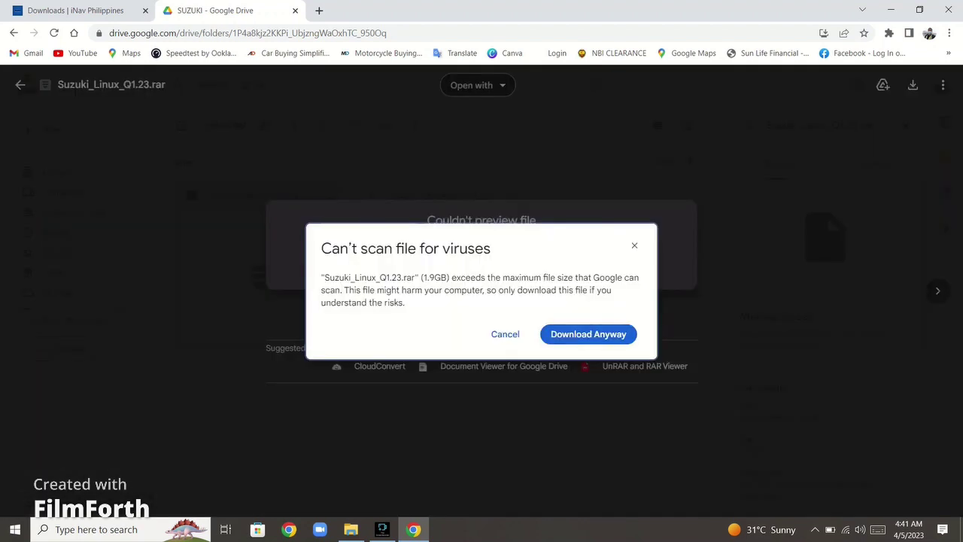
pyautogui.click(588, 334)
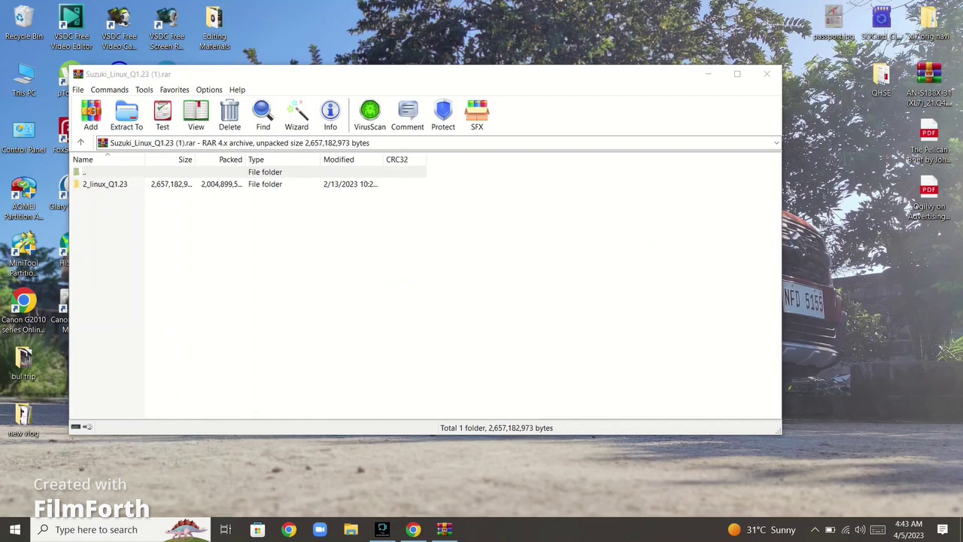
# Extract the Suzuki_Linux_Q1.23 (1).rar archive to its own folder in Downloads and move that folder to the desktop.
pyautogui.hotkey('alt', 'e')
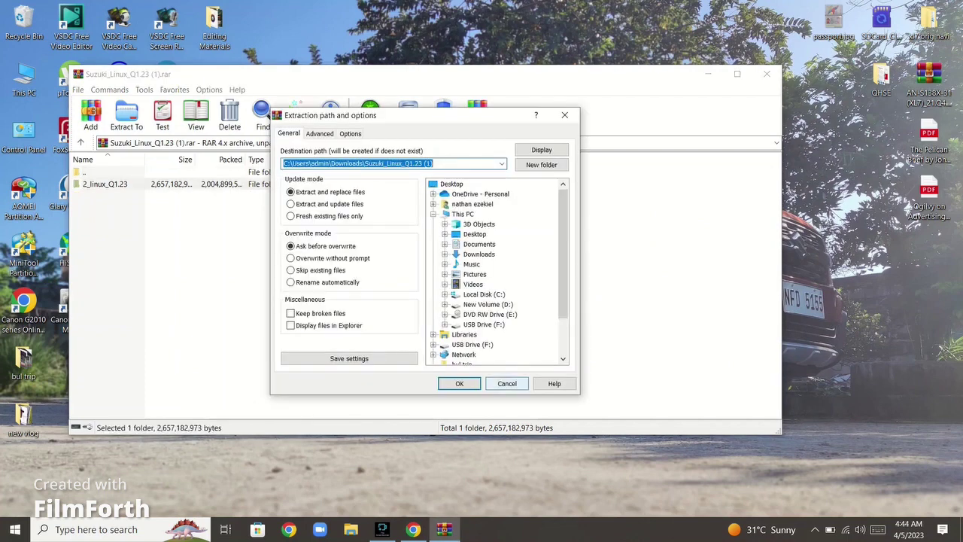
pyautogui.click(460, 383)
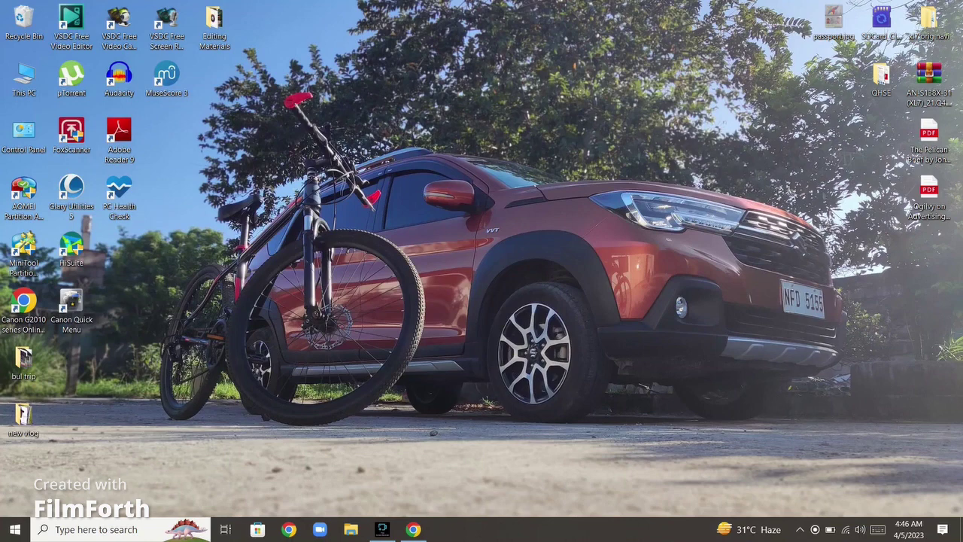
pyautogui.click(351, 529)
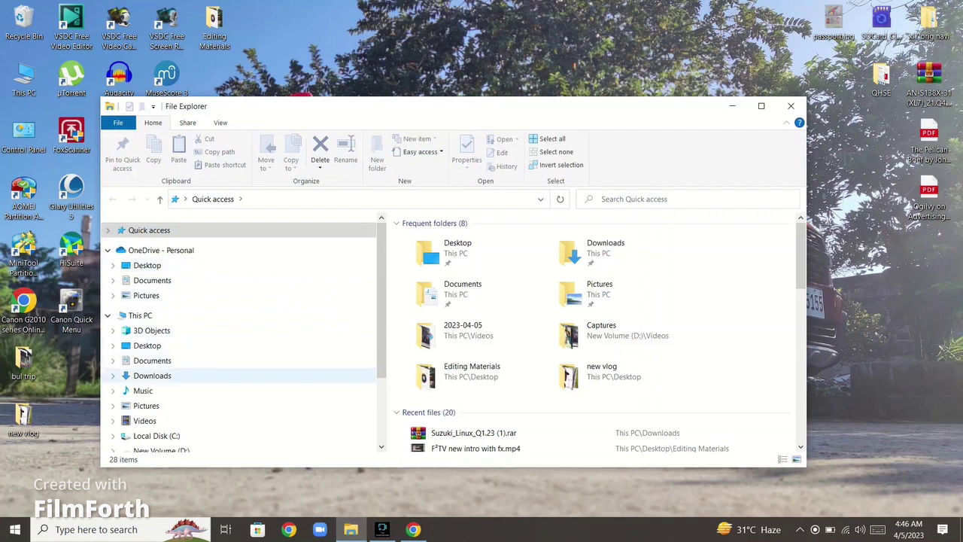
pyautogui.click(152, 376)
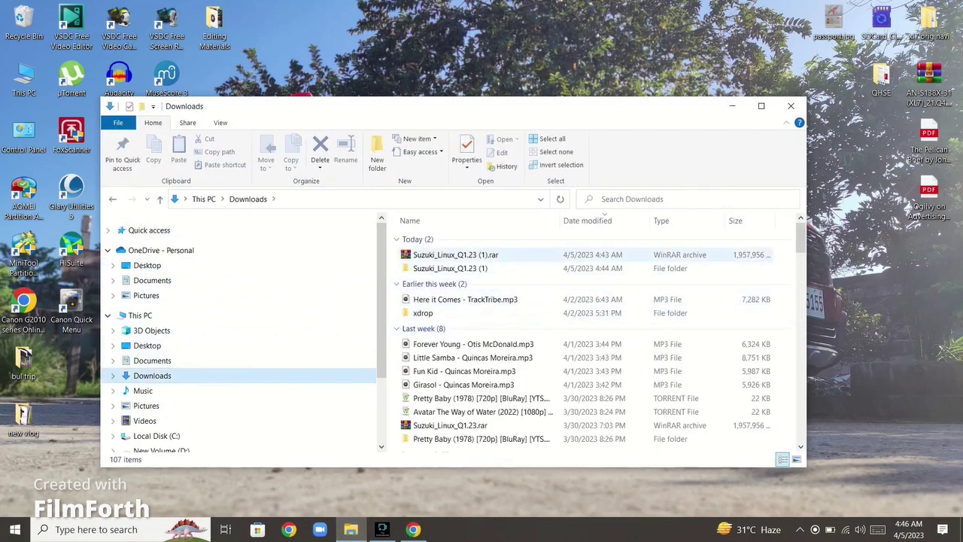
pyautogui.moveTo(452, 268); pyautogui.dragTo(612, 60)
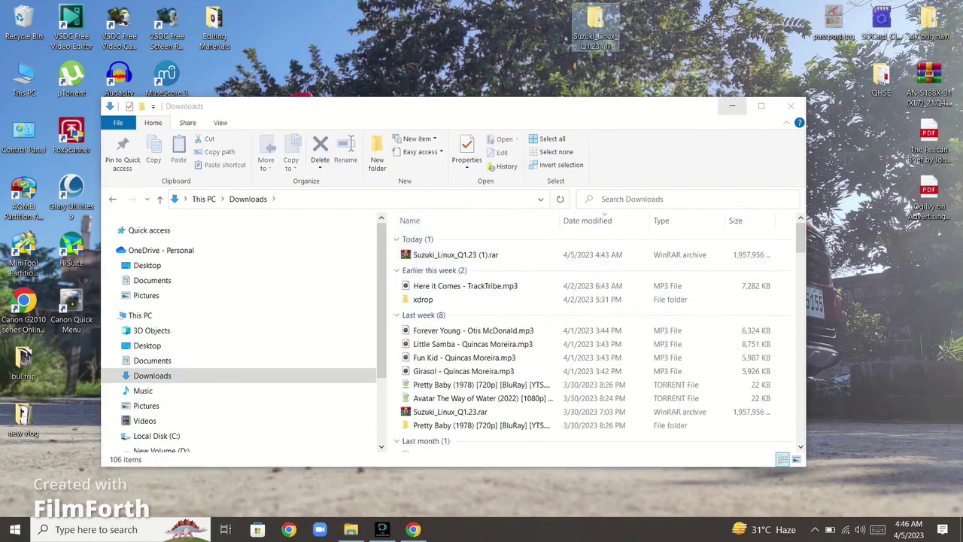
pyautogui.click(732, 105)
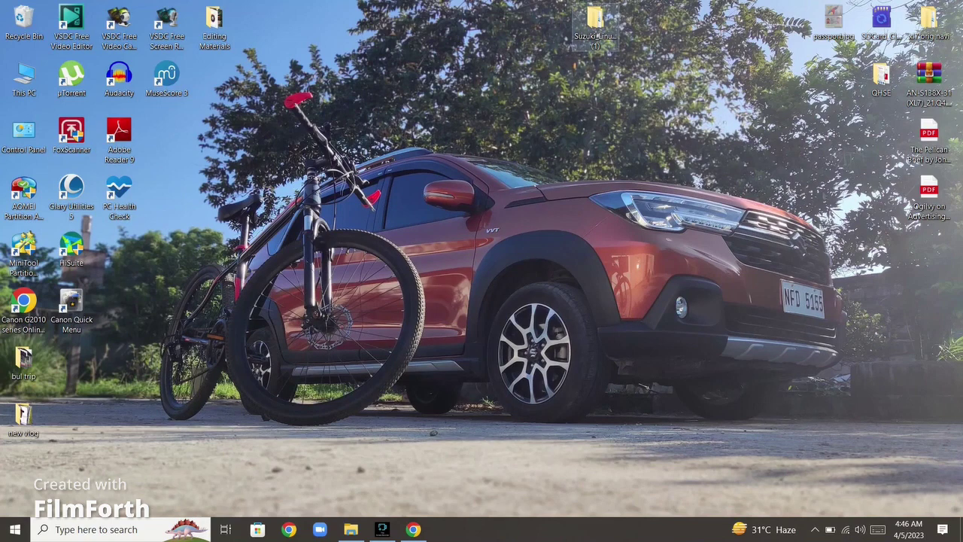
# Compare the folders inside the extracted 2_linux_Q1.23 folder with those on USB Drive (F:).
pyautogui.doubleClick(594, 24)
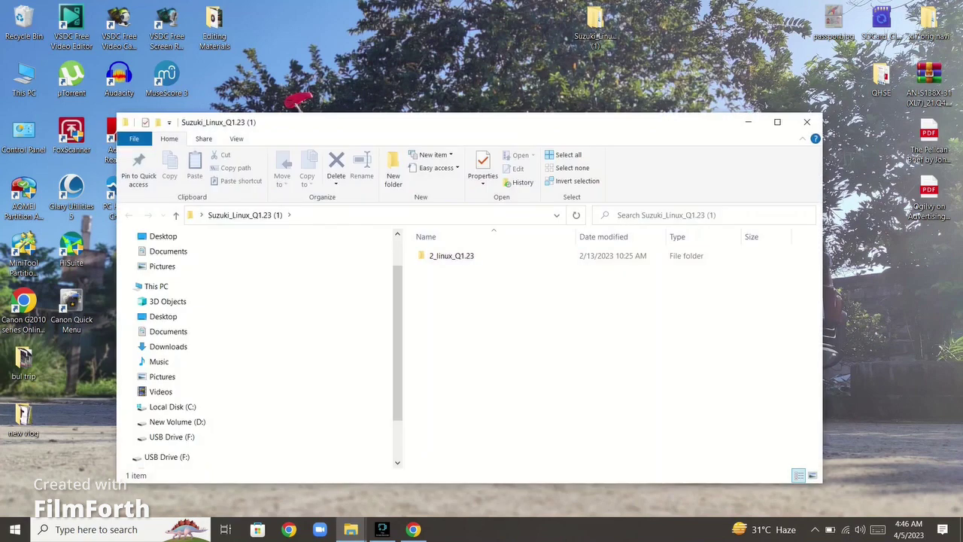
pyautogui.doubleClick(452, 256)
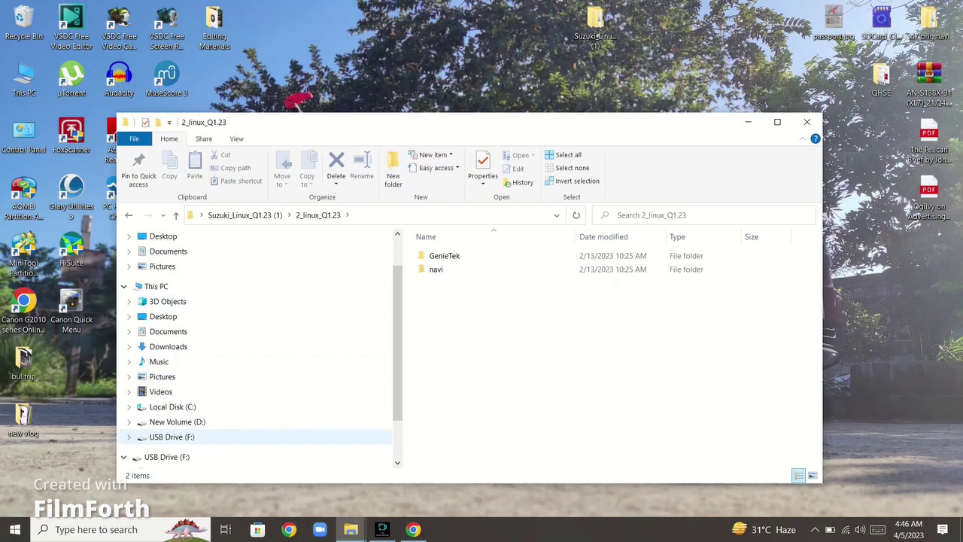
pyautogui.click(172, 436)
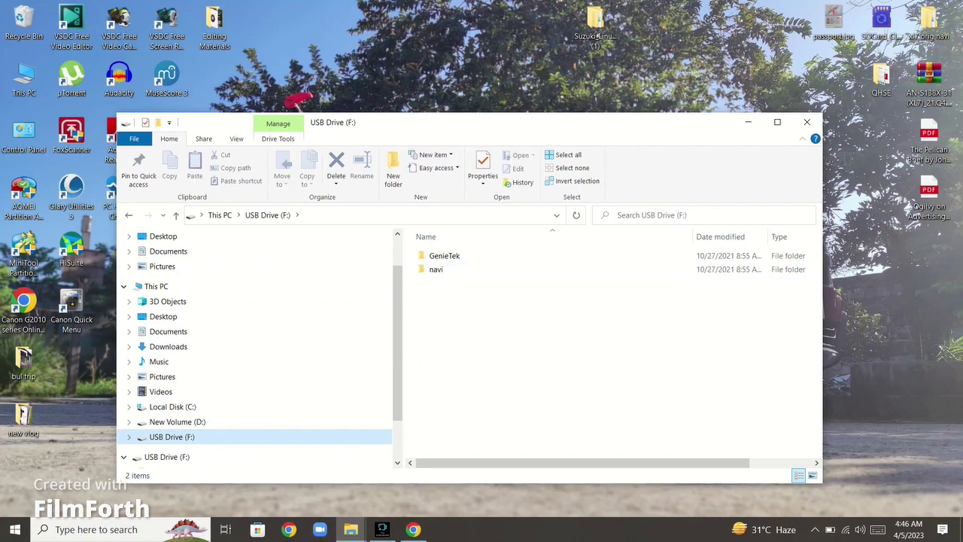
# Copy the GenieTek and navi folders from USB Drive (F:) to the desktop.
pyautogui.click(444, 256)
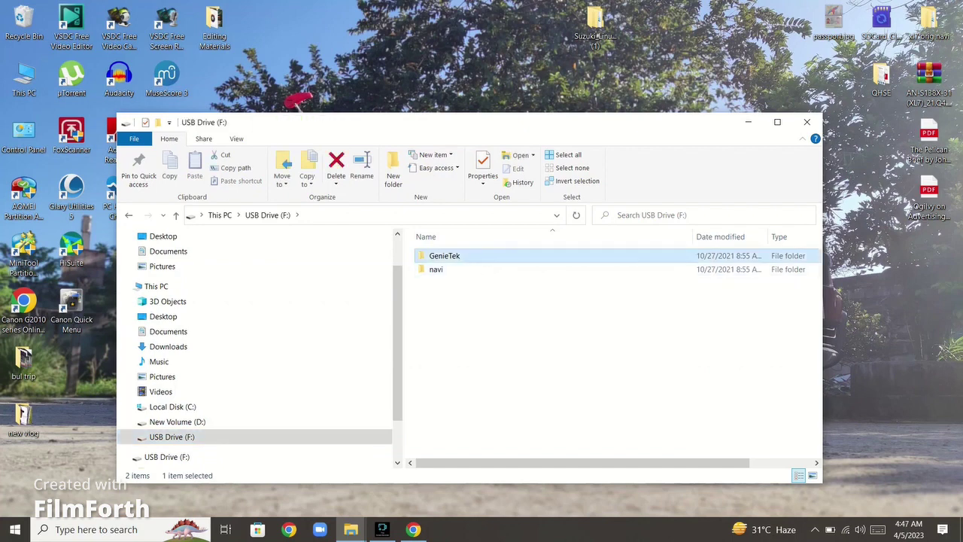
pyautogui.hotkey('ctrl', 'a')
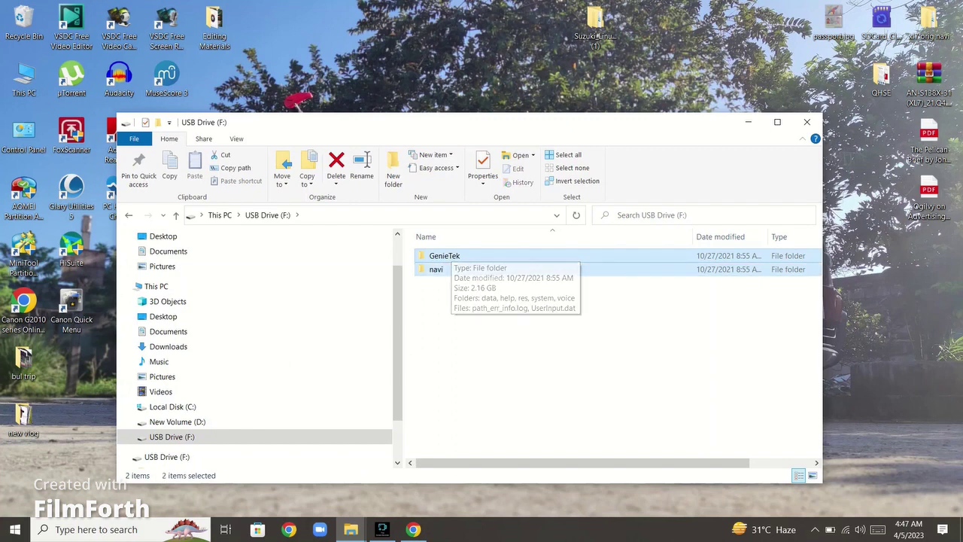
pyautogui.rightClick(495, 272)
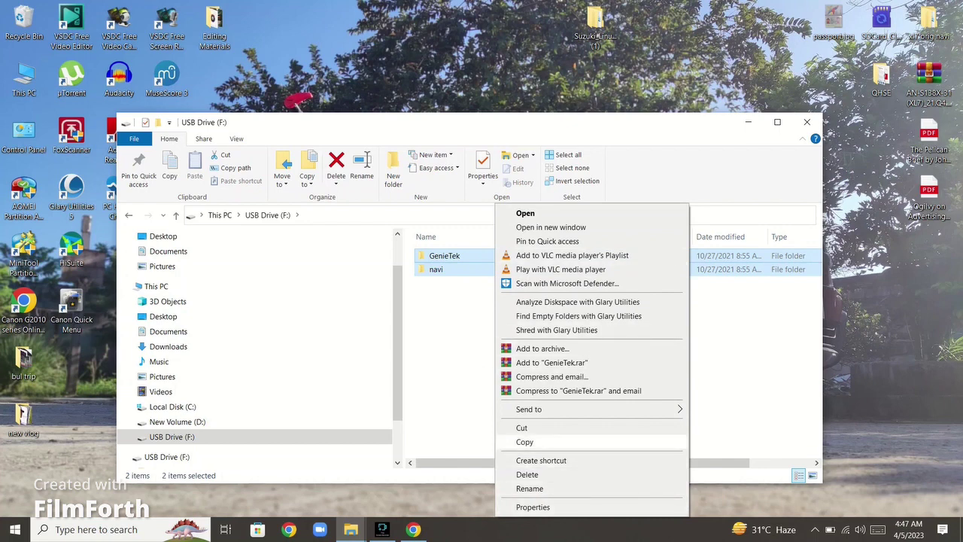
pyautogui.click(527, 442)
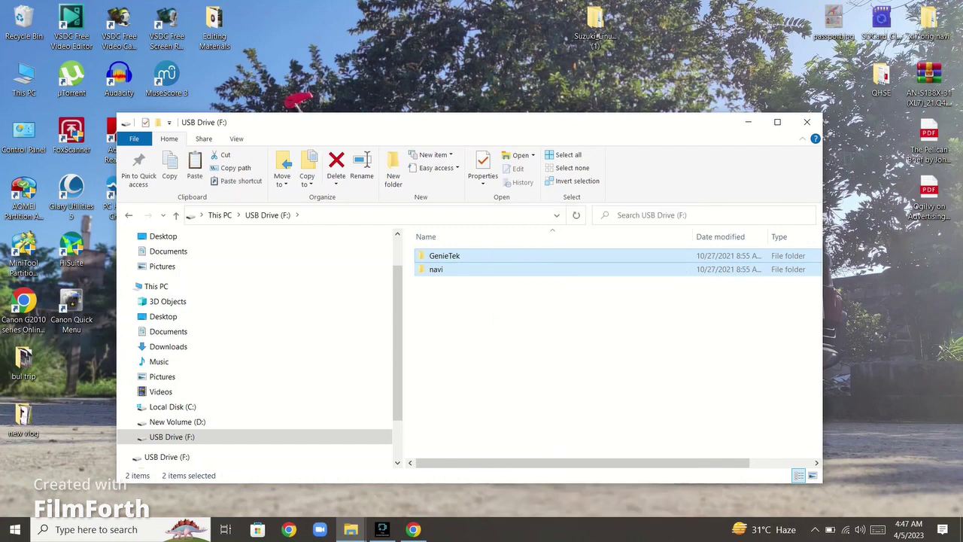
pyautogui.rightClick(443, 34)
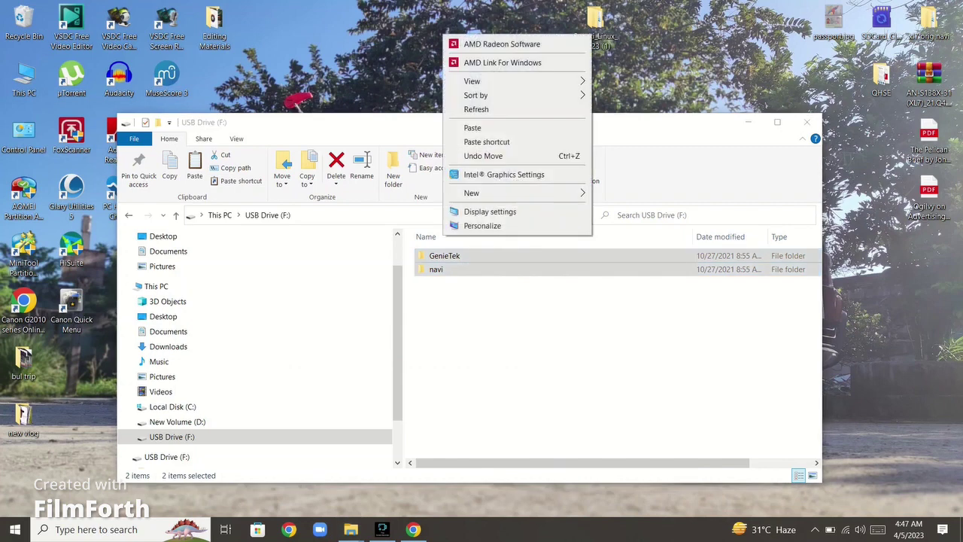
pyautogui.click(472, 128)
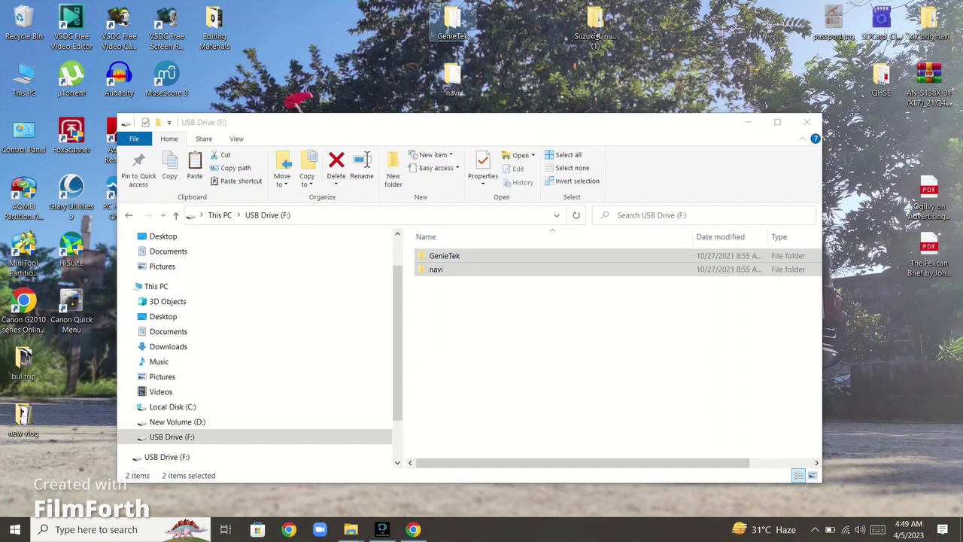
# Check the contents of the GenieTek copy on the desktop and clear the open folder windows.
pyautogui.doubleClick(452, 21)
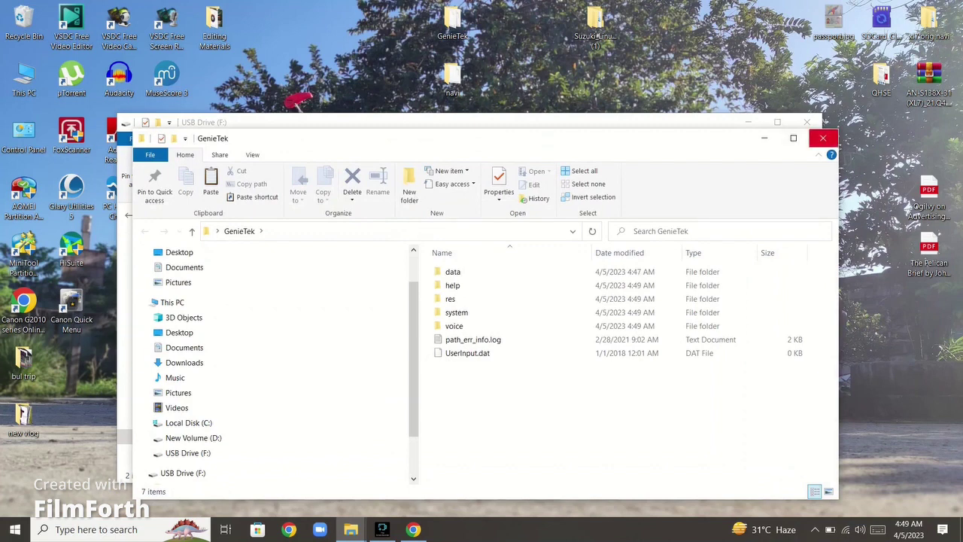
pyautogui.click(823, 138)
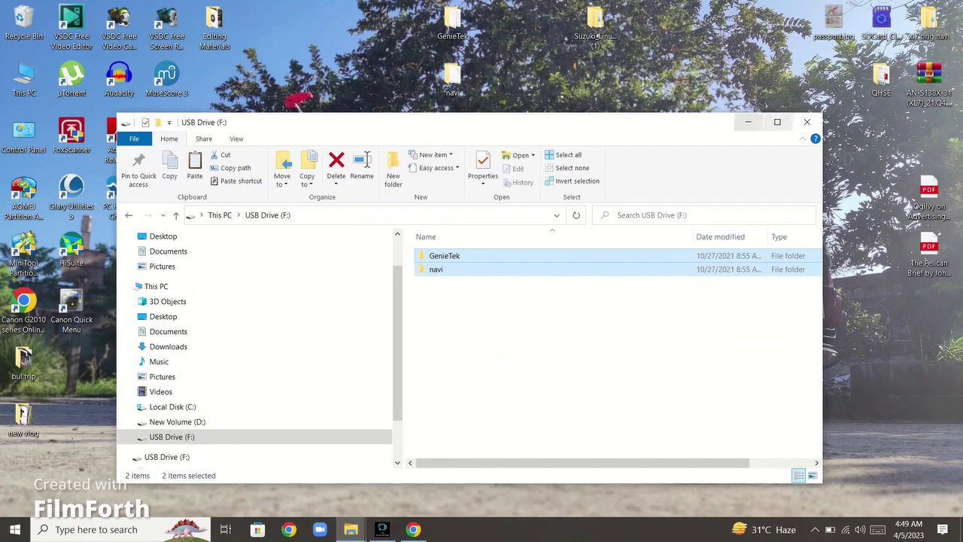
pyautogui.click(807, 122)
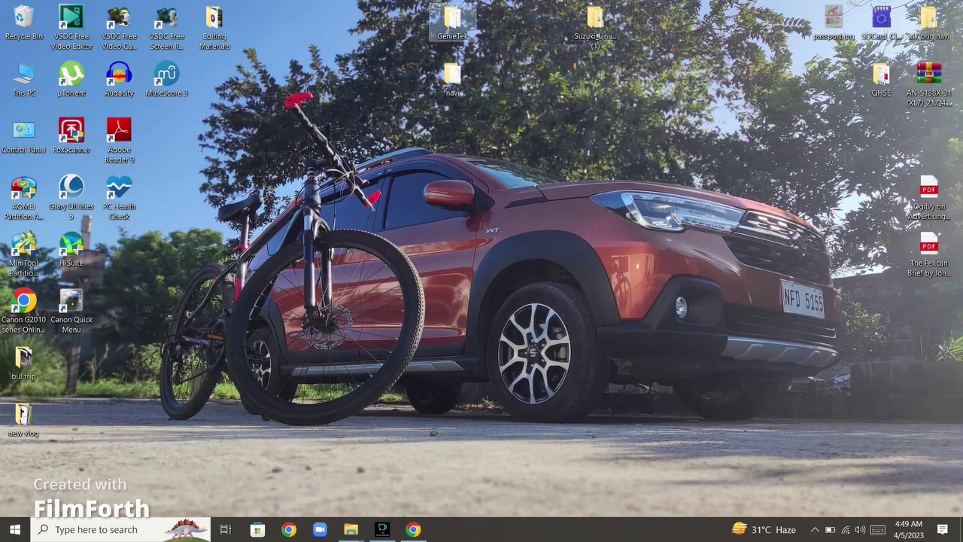
# Create a new folder on the desktop named xl7 2021q2.
pyautogui.rightClick(601, 82)
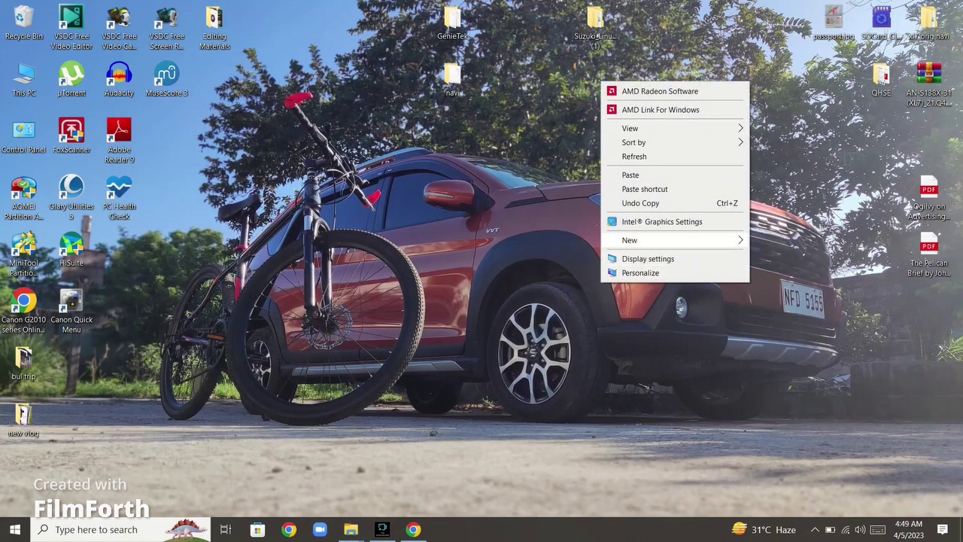
pyautogui.moveTo(632, 240)
pyautogui.click(778, 241)
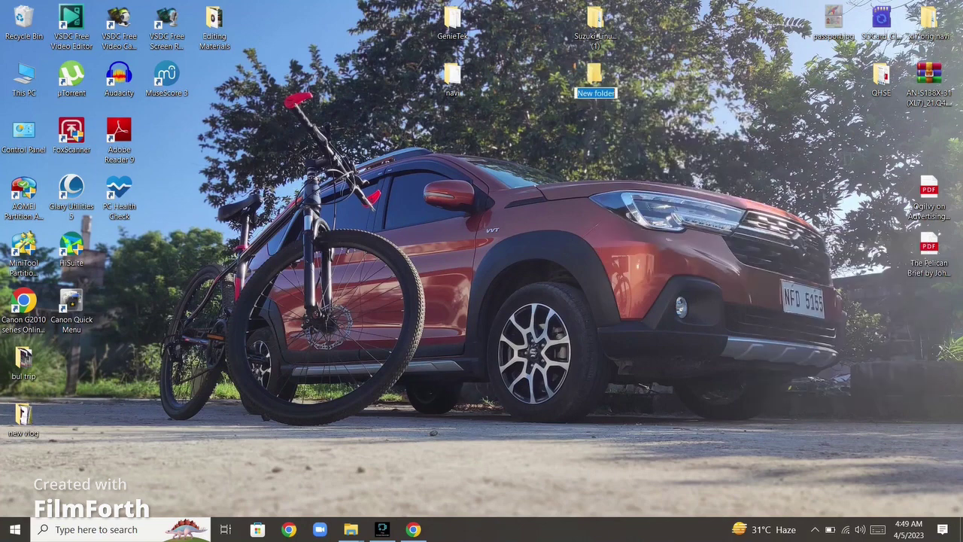
pyautogui.write('x')
pyautogui.press('Return')
# Move the GenieTek and navi folders from the desktop into the xl7 2021q2 folder.
pyautogui.click(452, 22)
pyautogui.keyDown('ctrl'); pyautogui.click(453, 75); pyautogui.keyUp('ctrl')
pyautogui.rightClick(450, 79)
pyautogui.click(489, 308)
pyautogui.rightClick(594, 75)
pyautogui.click(621, 384)
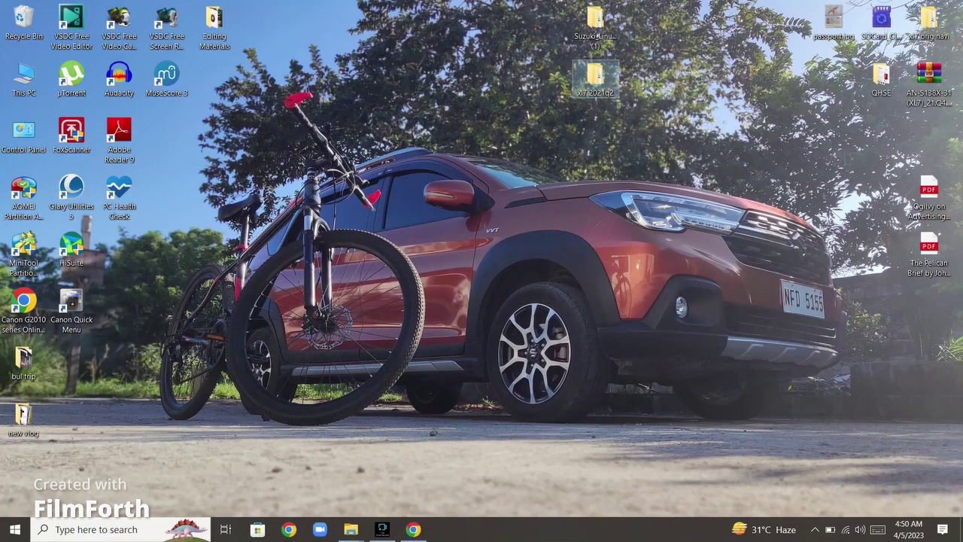
# Check the contents of the xl7 2021q2 folder and place its icon below the RAR archive on the desktop.
pyautogui.press('Return')
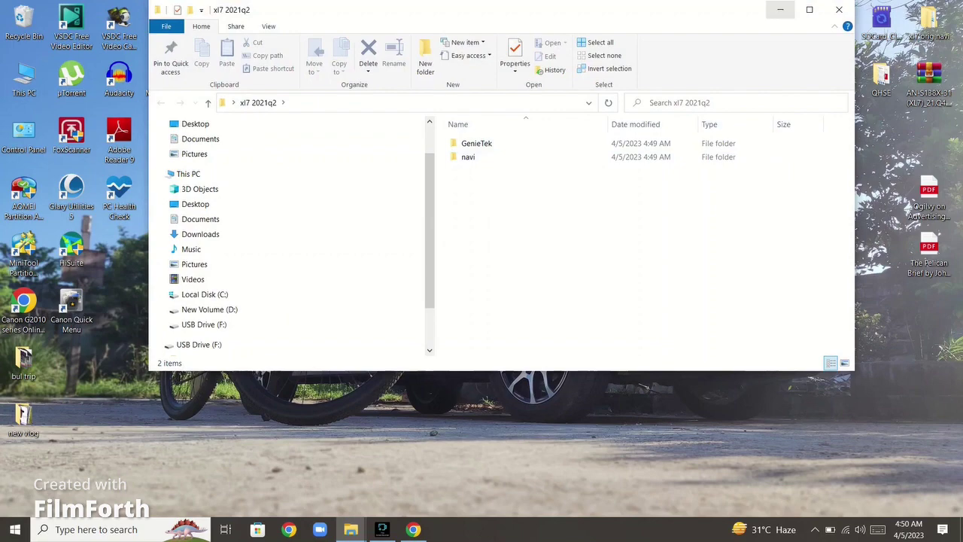
pyautogui.click(839, 9)
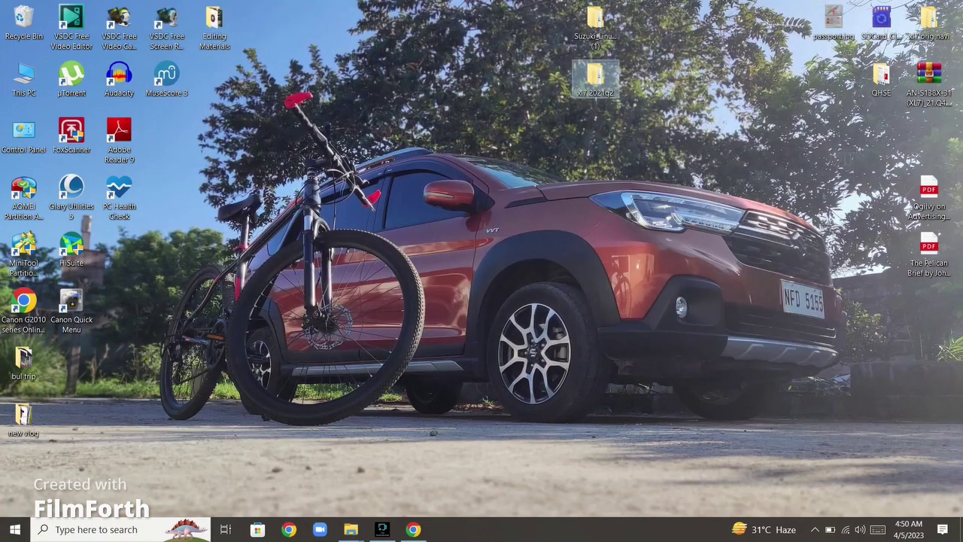
pyautogui.moveTo(595, 75); pyautogui.dragTo(930, 134)
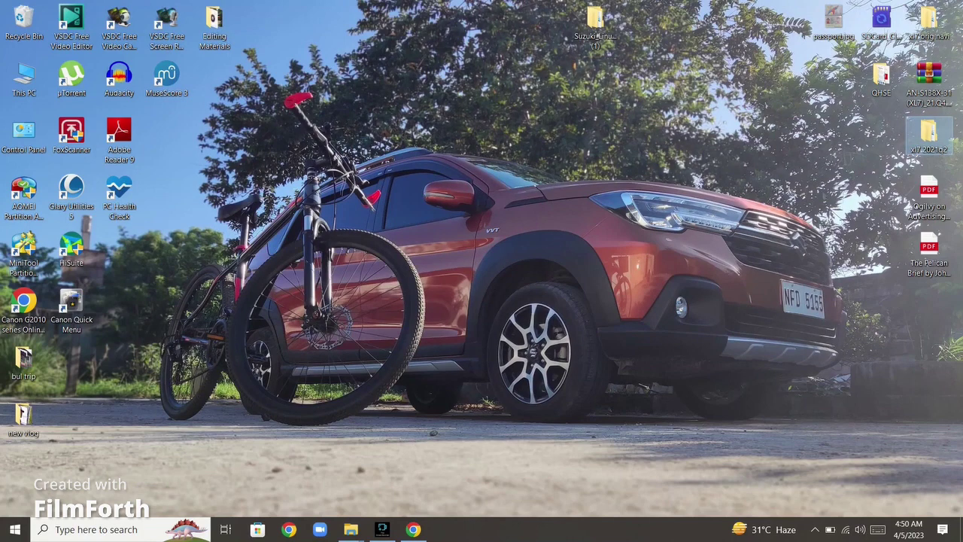
# Open 2_linux_Q1.23 inside the Suzuki_Linux_Q1.23 (1) desktop folder and bring back the USB Drive (F:) window alongside it.
pyautogui.click(595, 22)
pyautogui.press('Return')
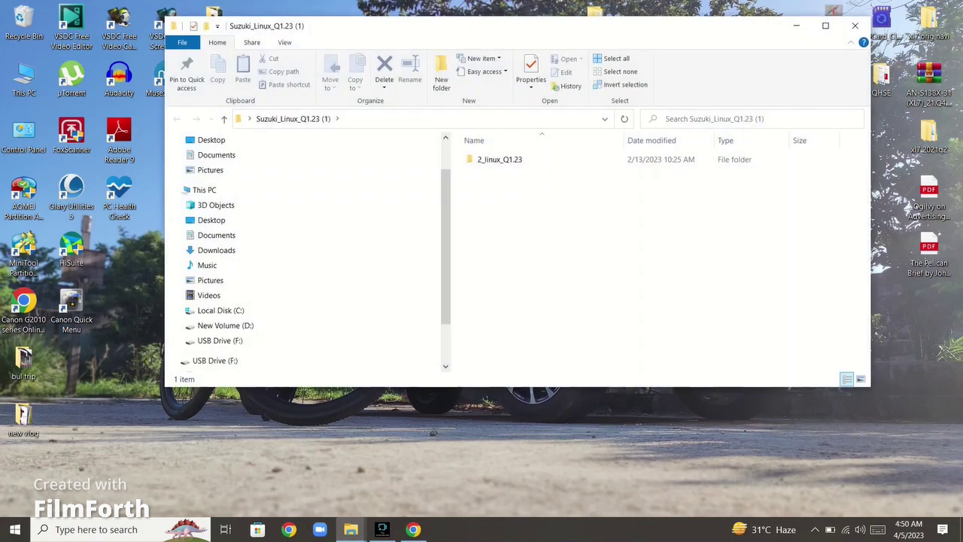
pyautogui.press('Down')
pyautogui.press('Return')
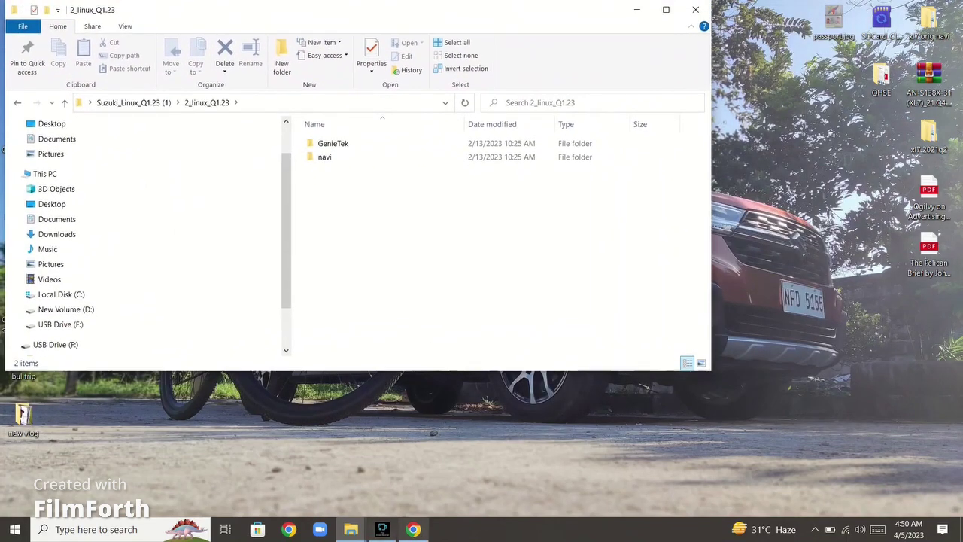
pyautogui.moveTo(351, 529)
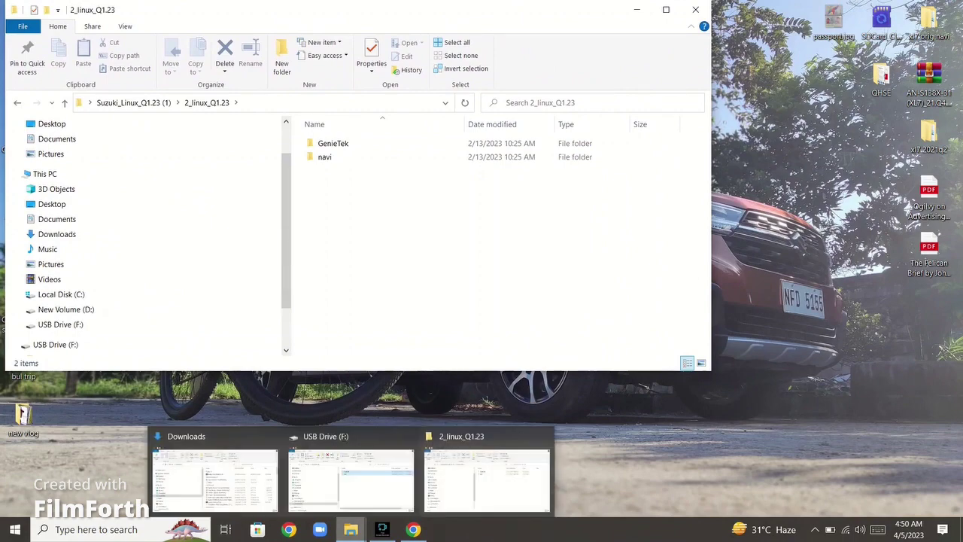
pyautogui.click(351, 478)
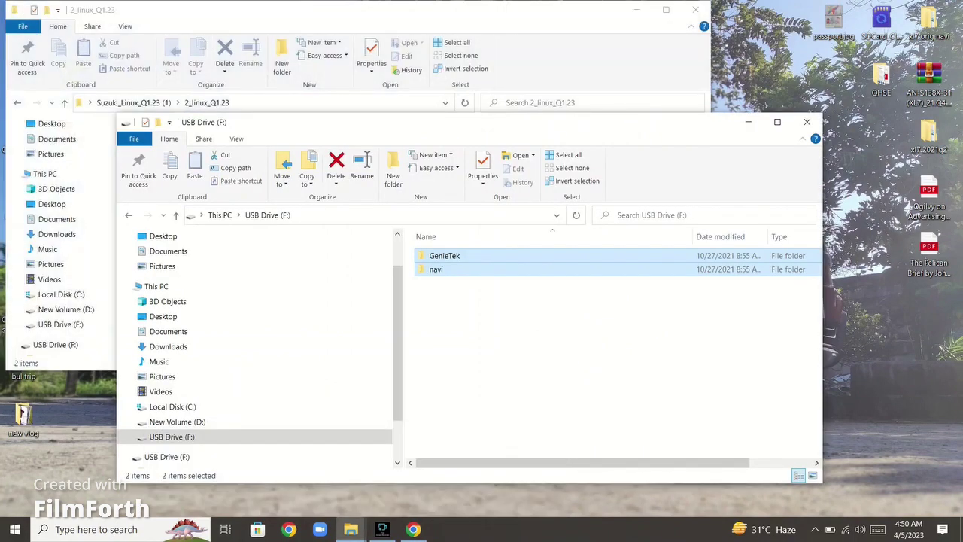
# Copy the GenieTek and navi folders from 2_linux_Q1.23 to USB Drive (F:), replacing the files with the same names.
pyautogui.hotkey('alt', 'Tab')
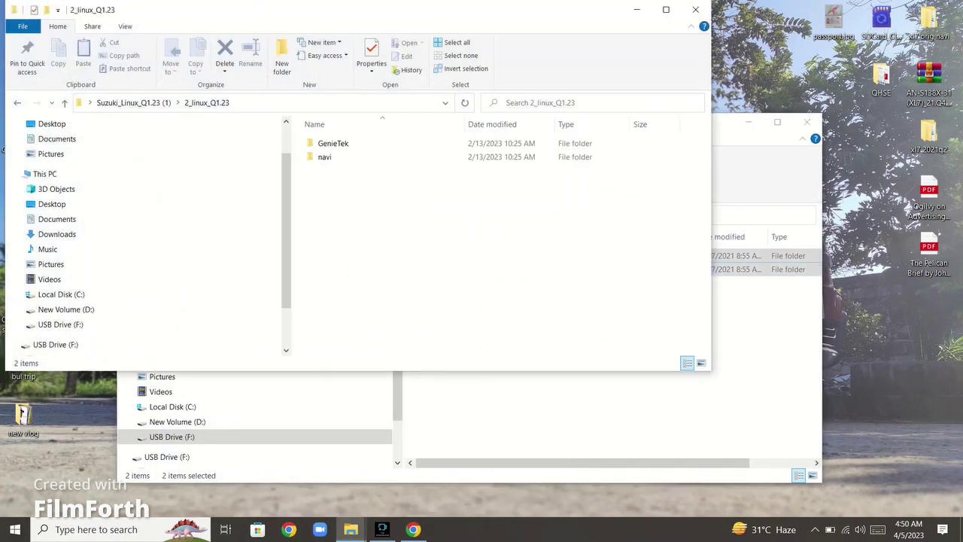
pyautogui.click(333, 143)
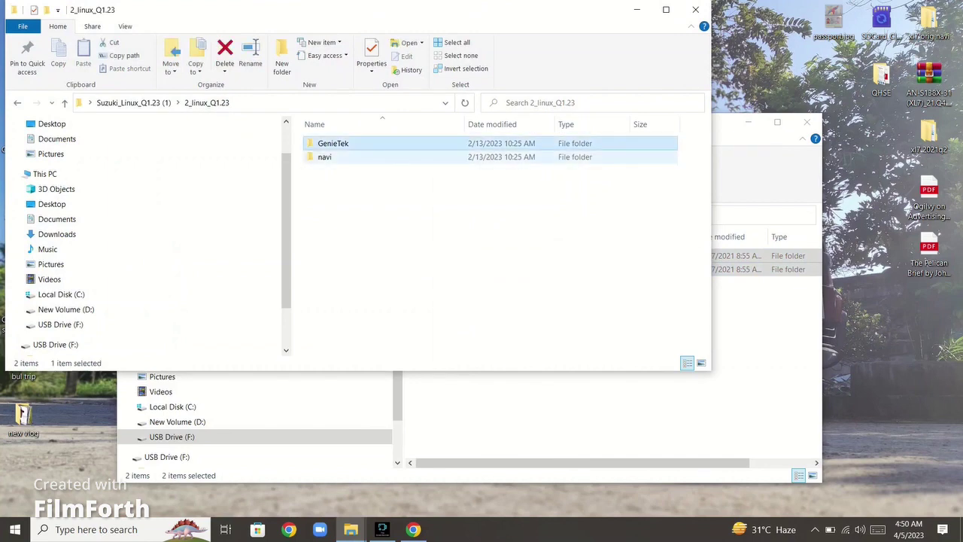
pyautogui.keyDown('ctrl'); pyautogui.click(361, 157); pyautogui.keyUp('ctrl')
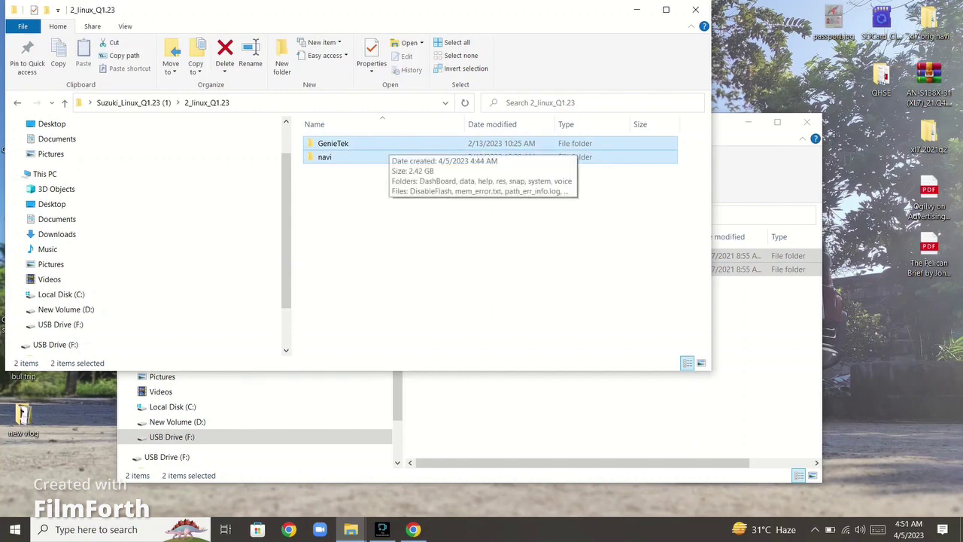
pyautogui.rightClick(388, 147)
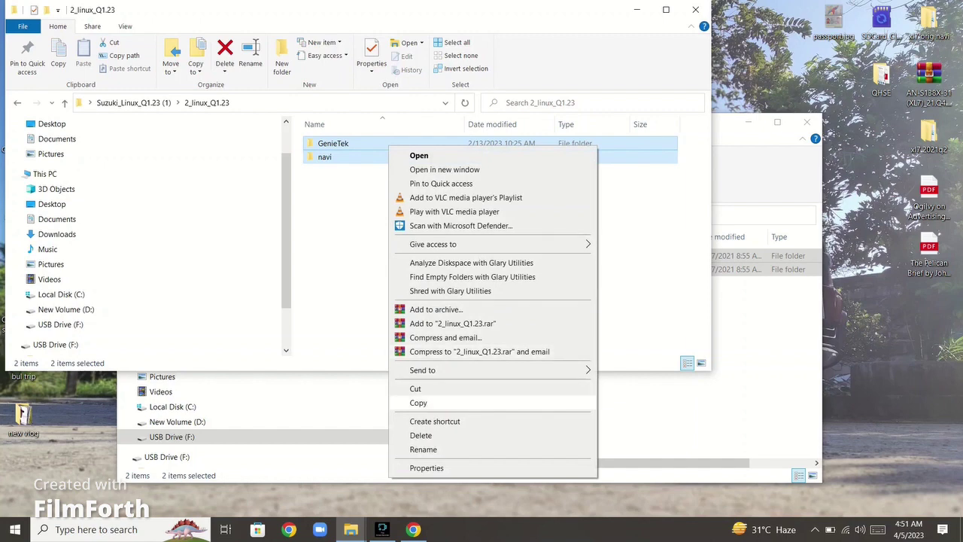
pyautogui.click(418, 402)
pyautogui.hotkey('alt', 'Tab')
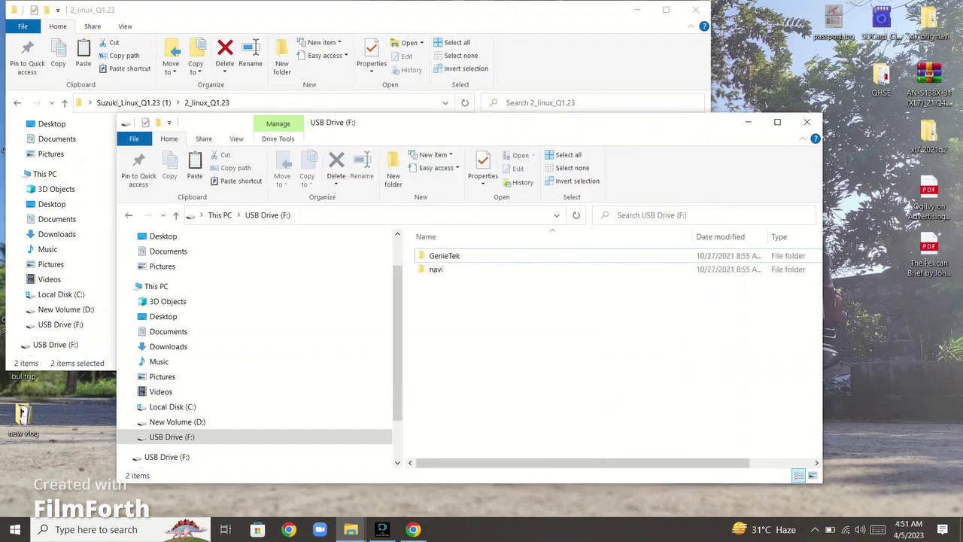
pyautogui.rightClick(503, 305)
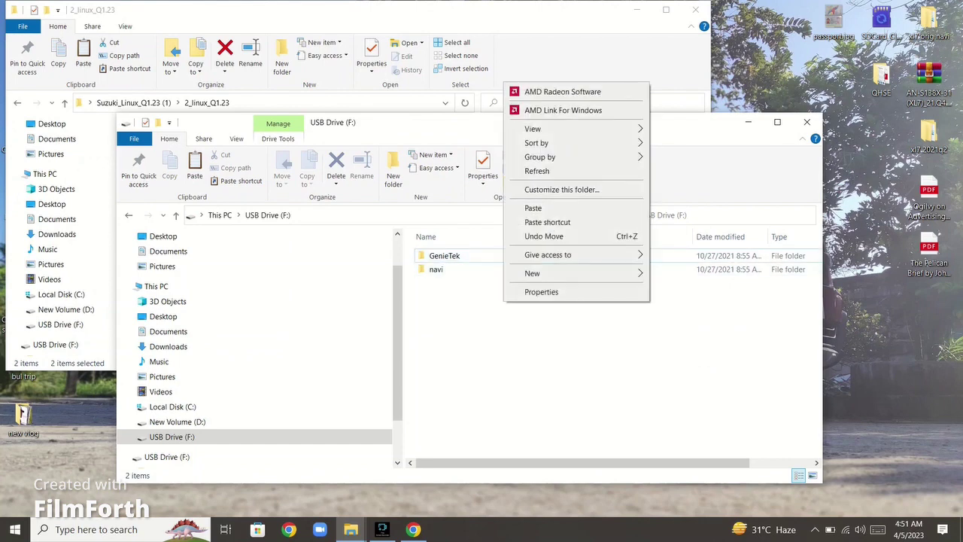
pyautogui.click(534, 208)
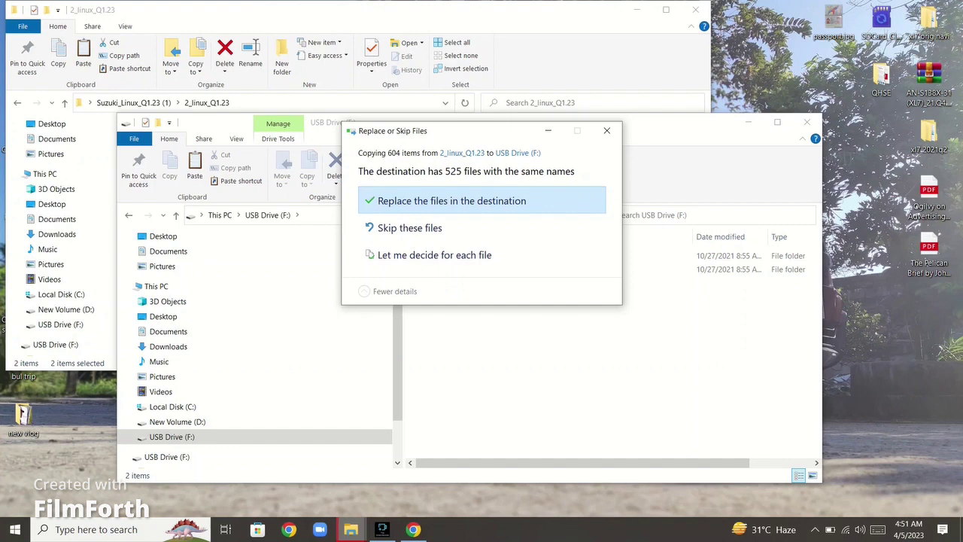
pyautogui.click(452, 201)
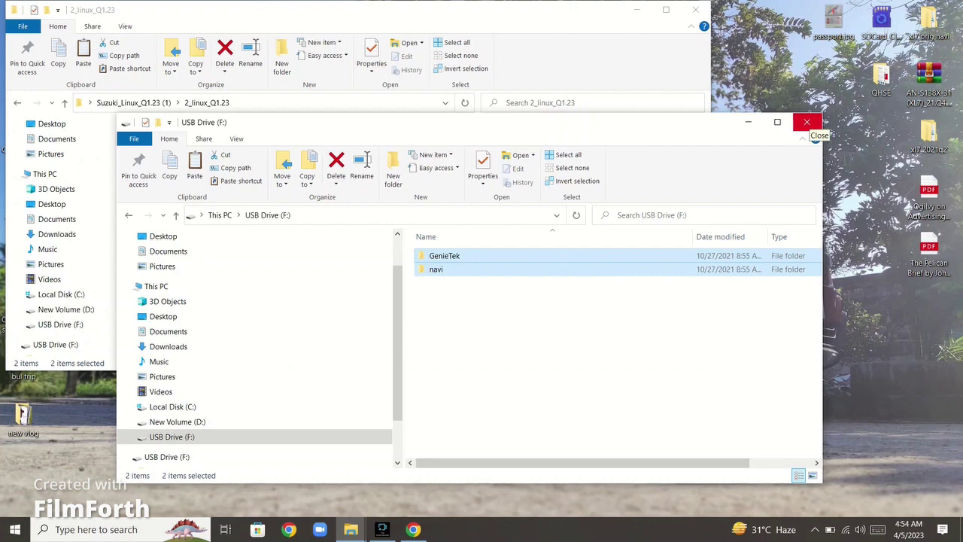
# Close both folder windows and place the Suzuki_Linux_Q1.23 (1) folder below QHSE on the desktop.
pyautogui.click(807, 122)
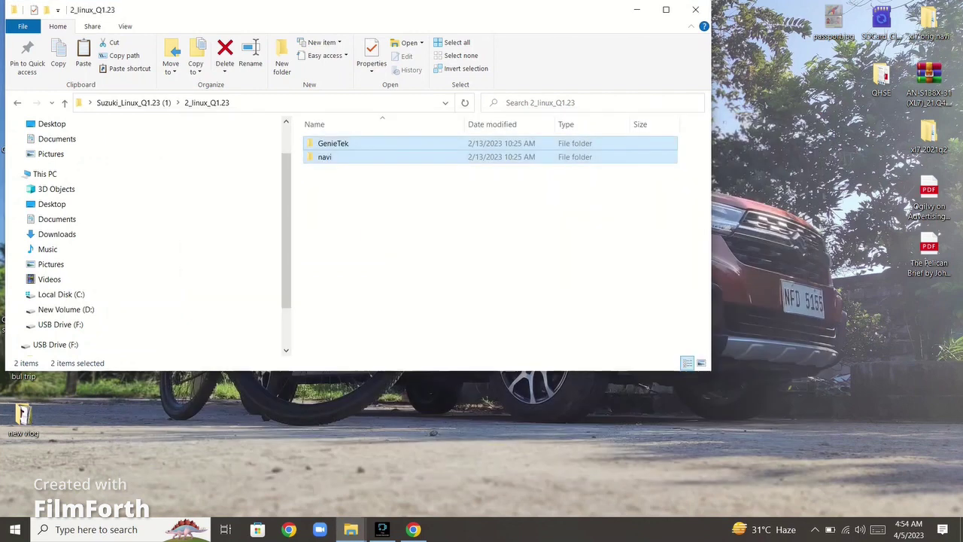
pyautogui.click(696, 10)
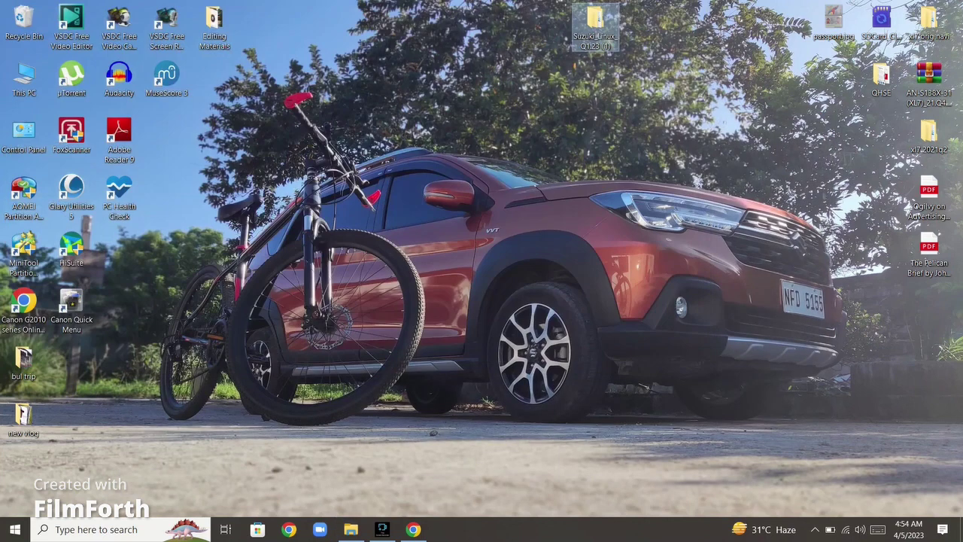
pyautogui.moveTo(594, 27); pyautogui.dragTo(880, 139)
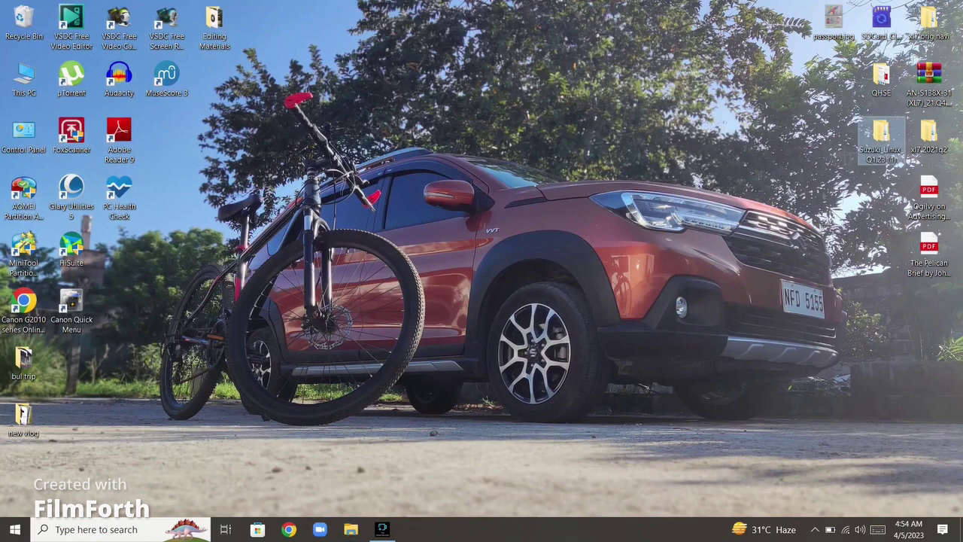
# Safely eject the USB drive from the computer.
pyautogui.click(815, 529)
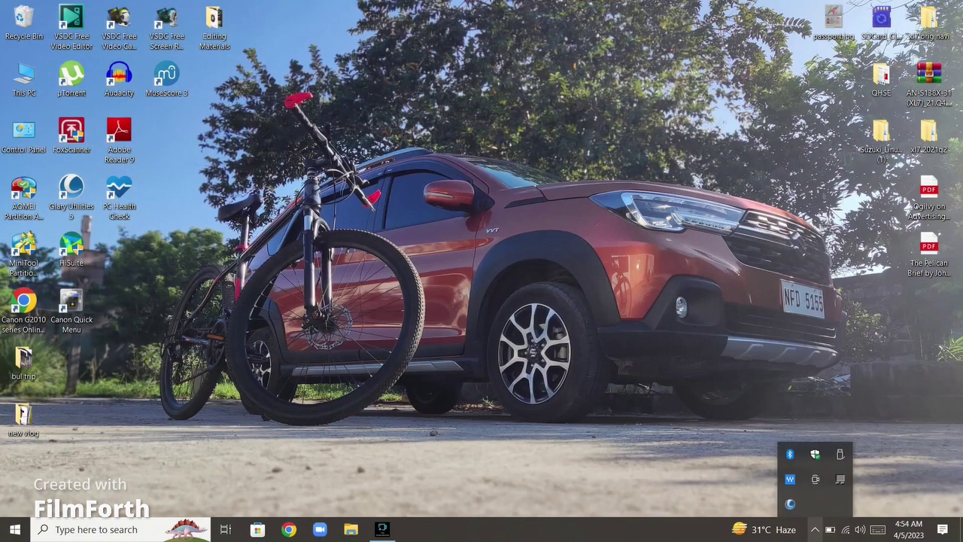
pyautogui.click(840, 453)
pyautogui.click(885, 476)
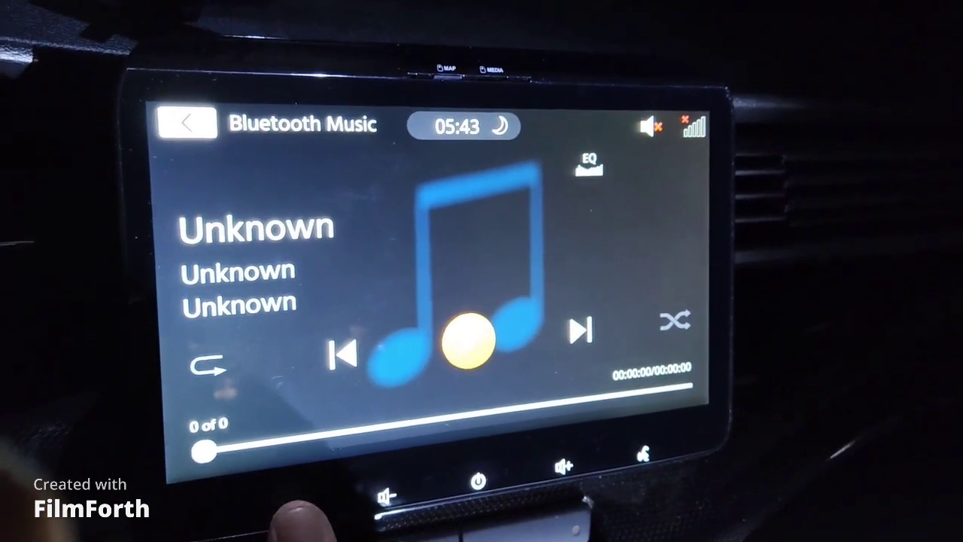
# On the car's head unit, start Navigation and check the map version on the About page of its settings.
pyautogui.click(284, 496)
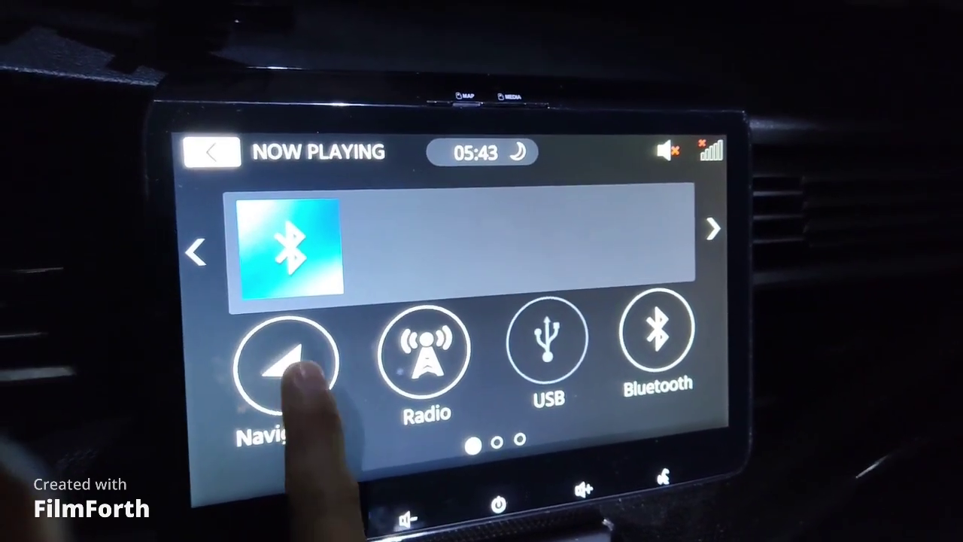
pyautogui.click(301, 369)
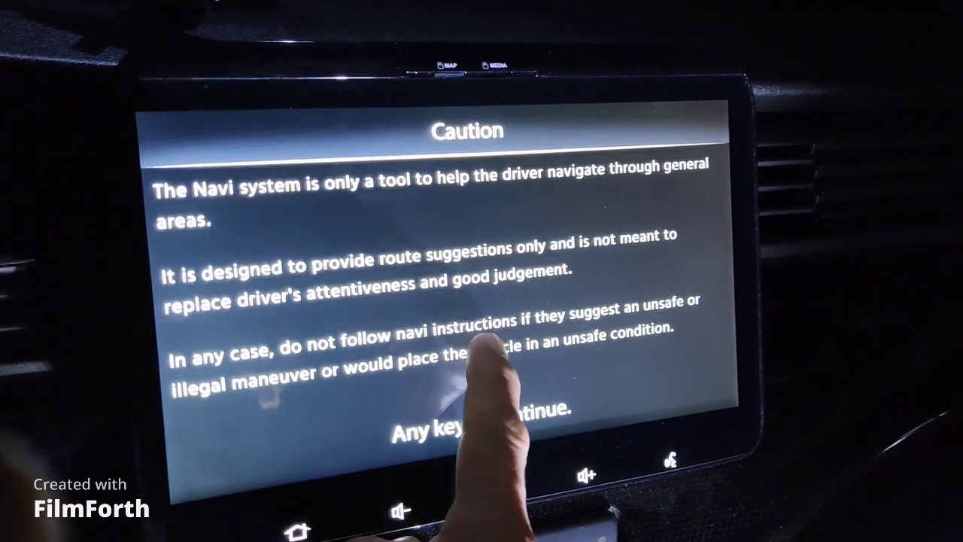
pyautogui.click(485, 347)
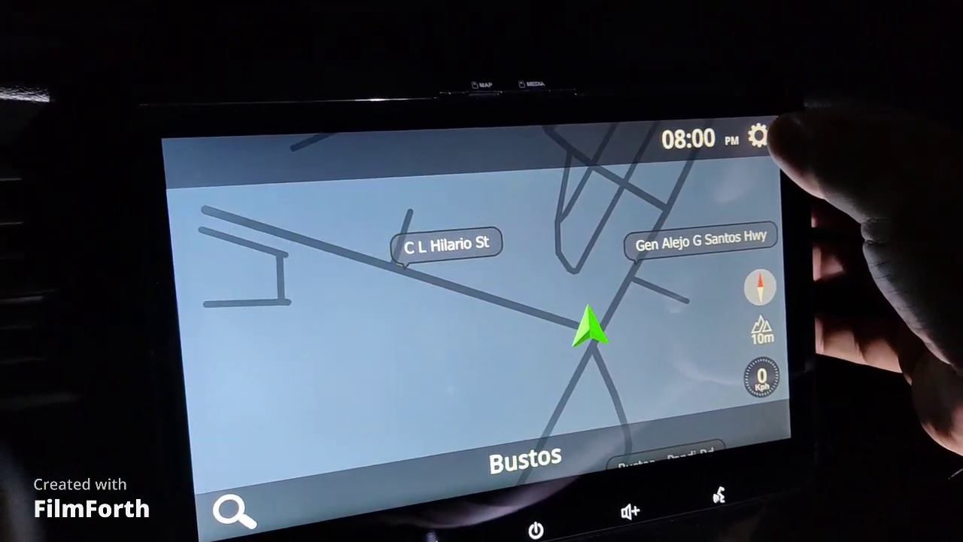
pyautogui.click(745, 150)
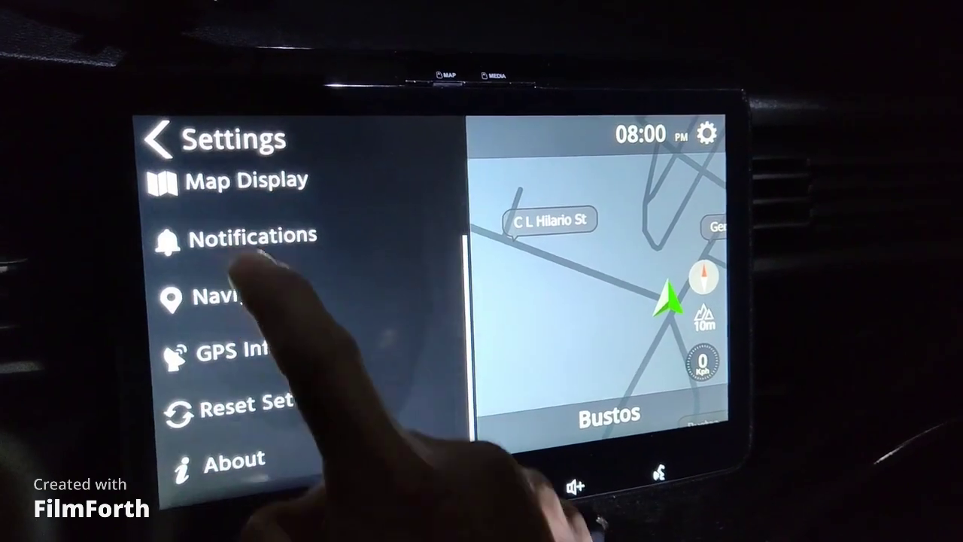
pyautogui.click(236, 471)
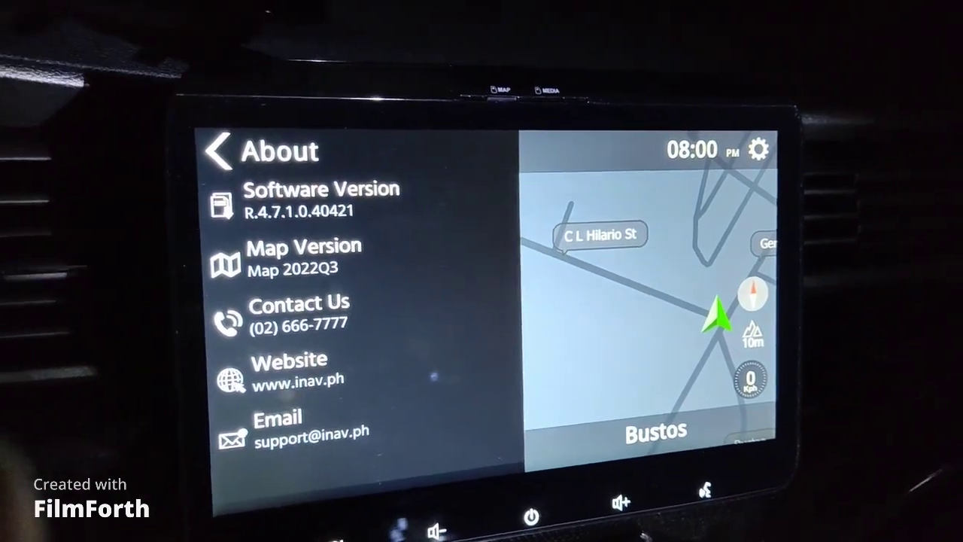